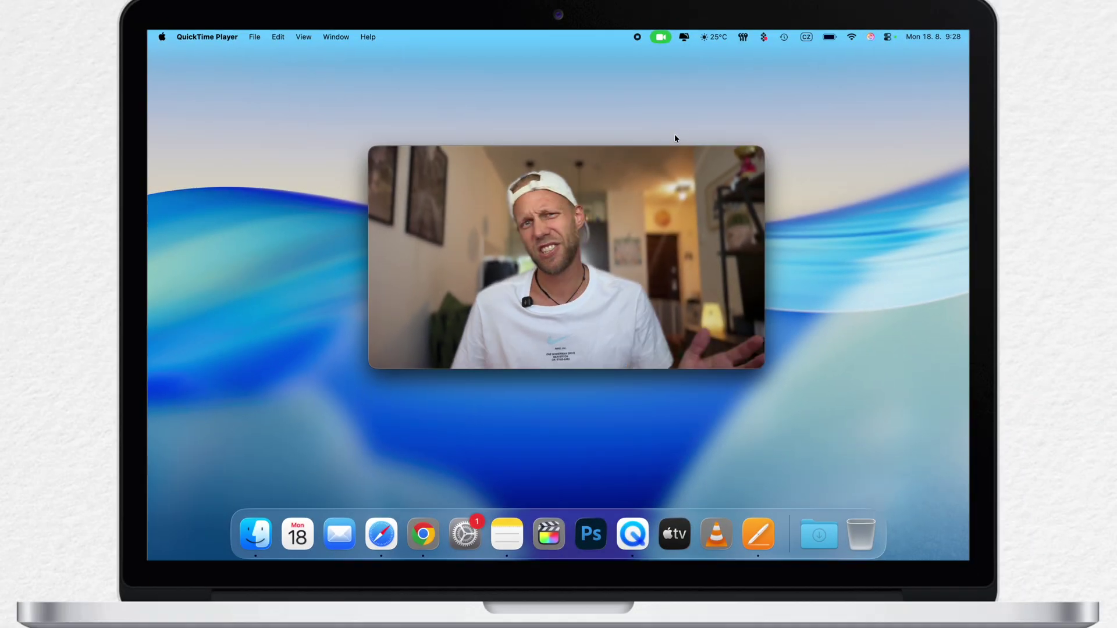
Move the camera recording window to the top corner and launch System Settings from the Dock
{"action": "mouse_move", "coordinate": [667, 147]}
{"action": "left_click_drag", "start_coordinate": [654, 152], "coordinate": [853, 63]}
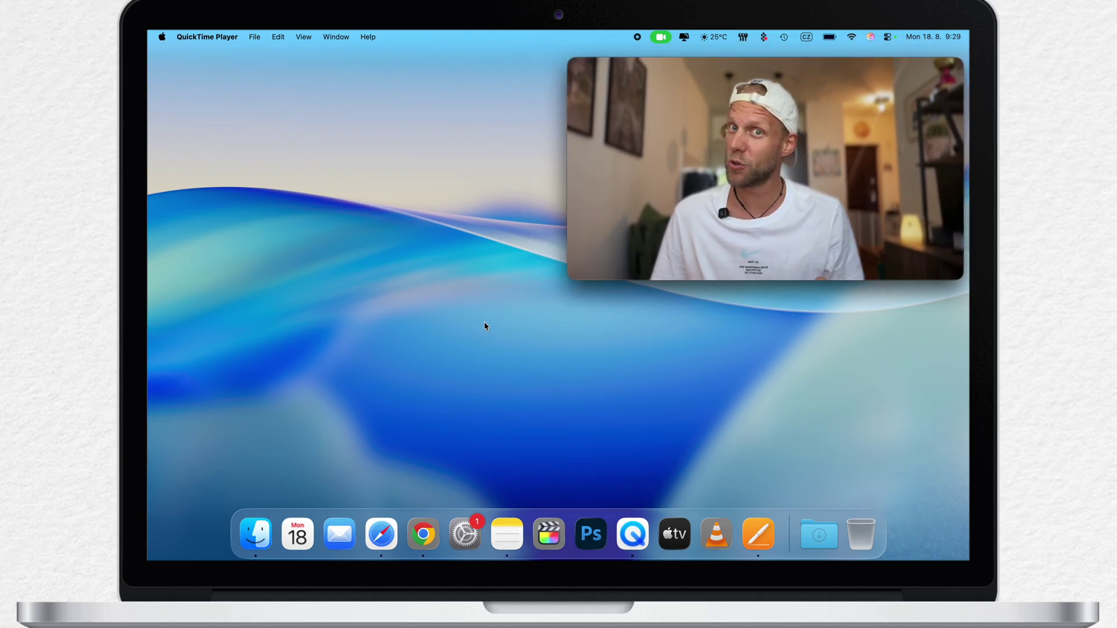
{"action": "left_click", "coordinate": [468, 544]}
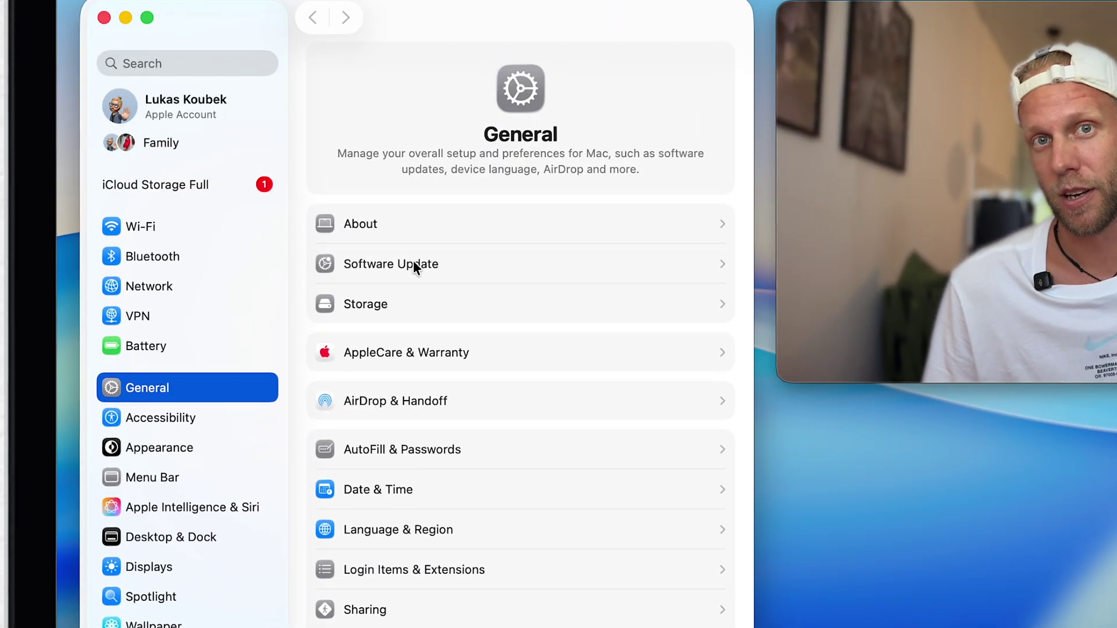
Go to General > Software Update and open the Beta Updates info options
{"action": "left_click", "coordinate": [413, 265]}
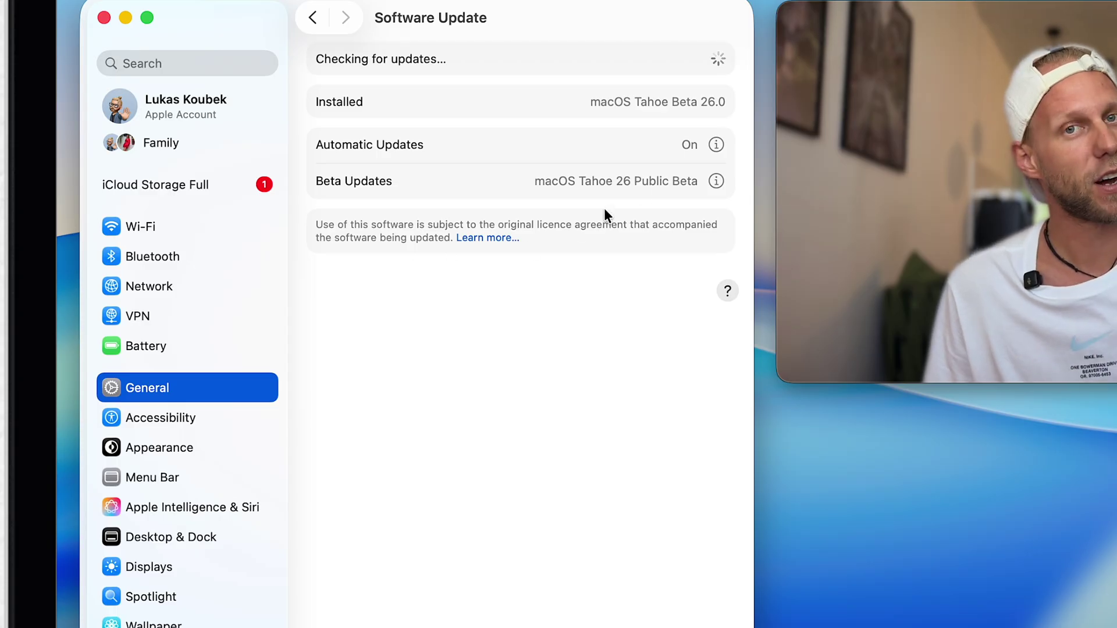
{"action": "left_click", "coordinate": [716, 181]}
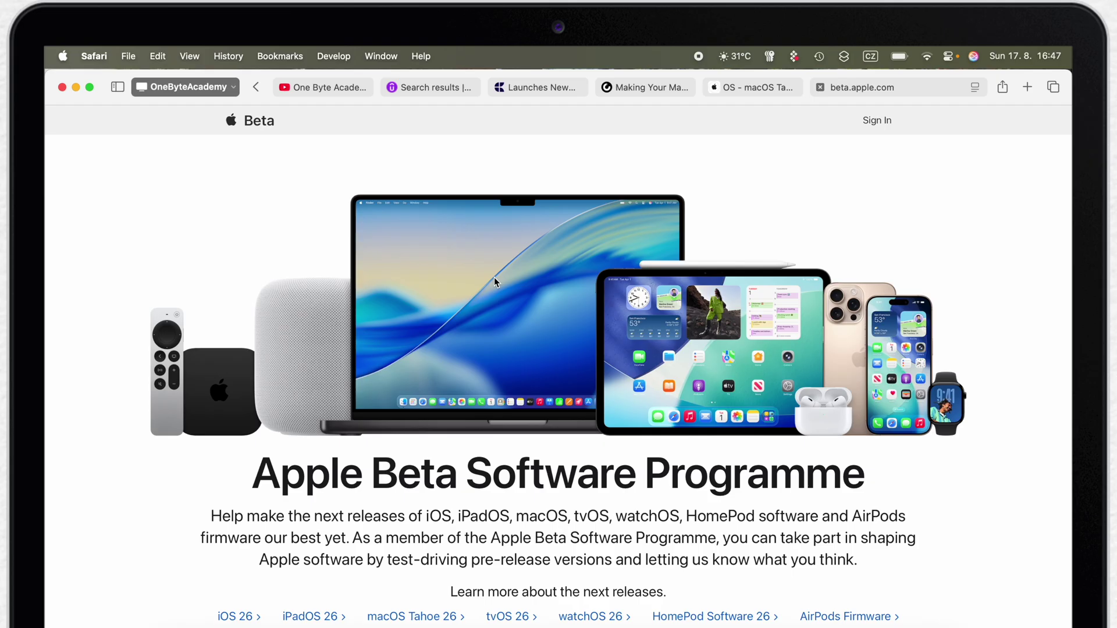
Sign in to the Apple Beta Software Programme with the Apple Account
{"action": "scroll", "coordinate": [551, 305], "scroll_direction": "down", "scroll_amount": 5}
{"action": "scroll", "coordinate": [552, 307], "scroll_direction": "down", "scroll_amount": 2}
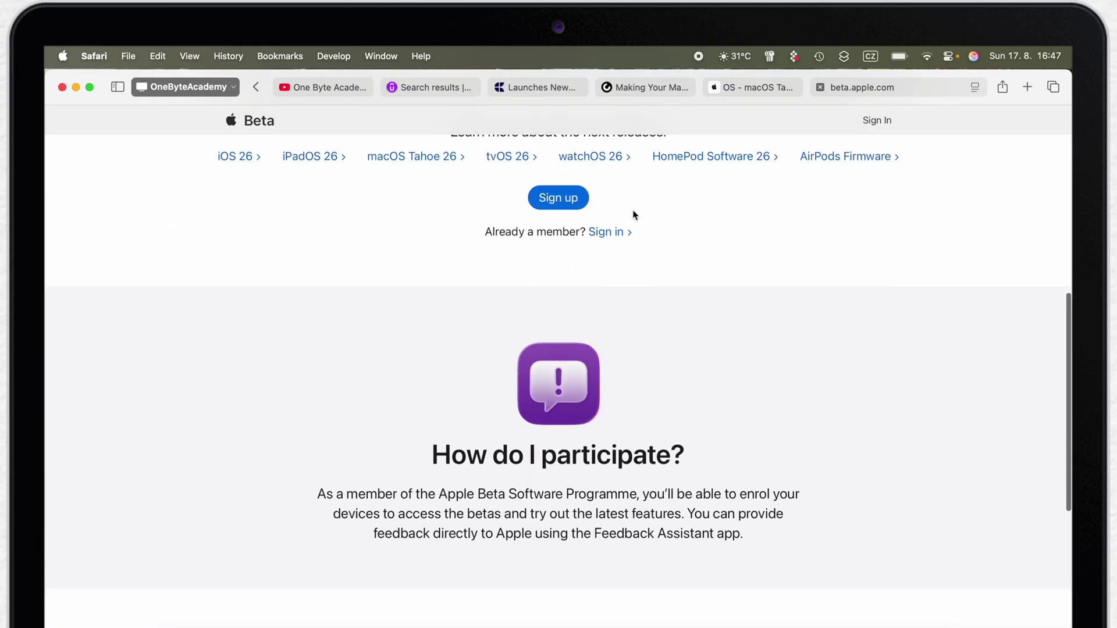
{"action": "left_click", "coordinate": [608, 236]}
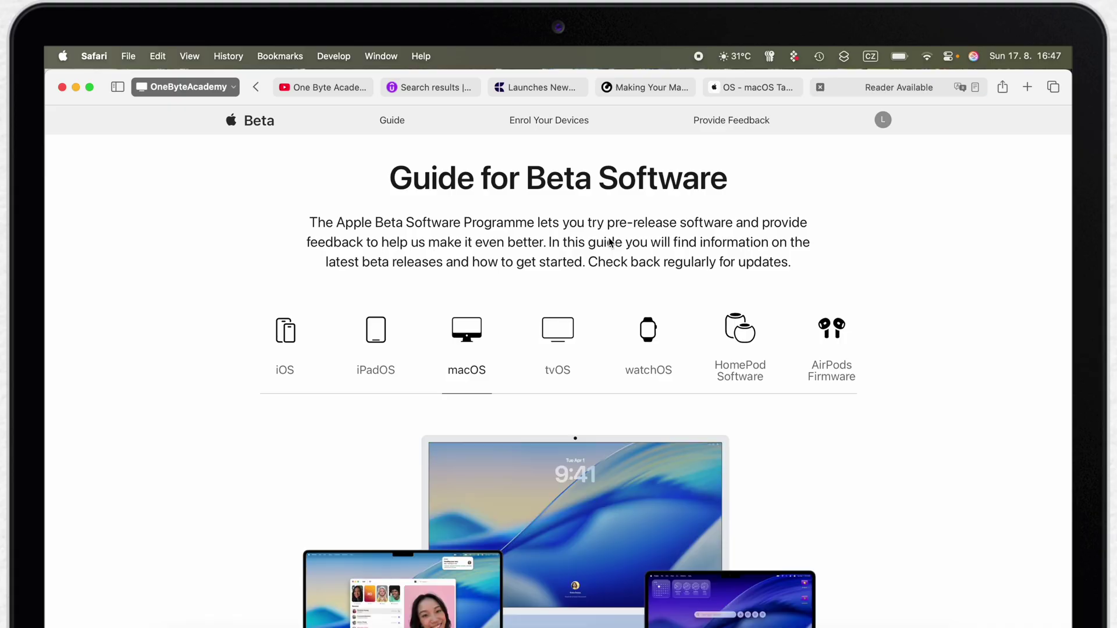
Follow the Guide's 'enrol your Mac' link to the Enrol Your Devices page for macOS
{"action": "scroll", "coordinate": [479, 353], "scroll_direction": "down", "scroll_amount": 15}
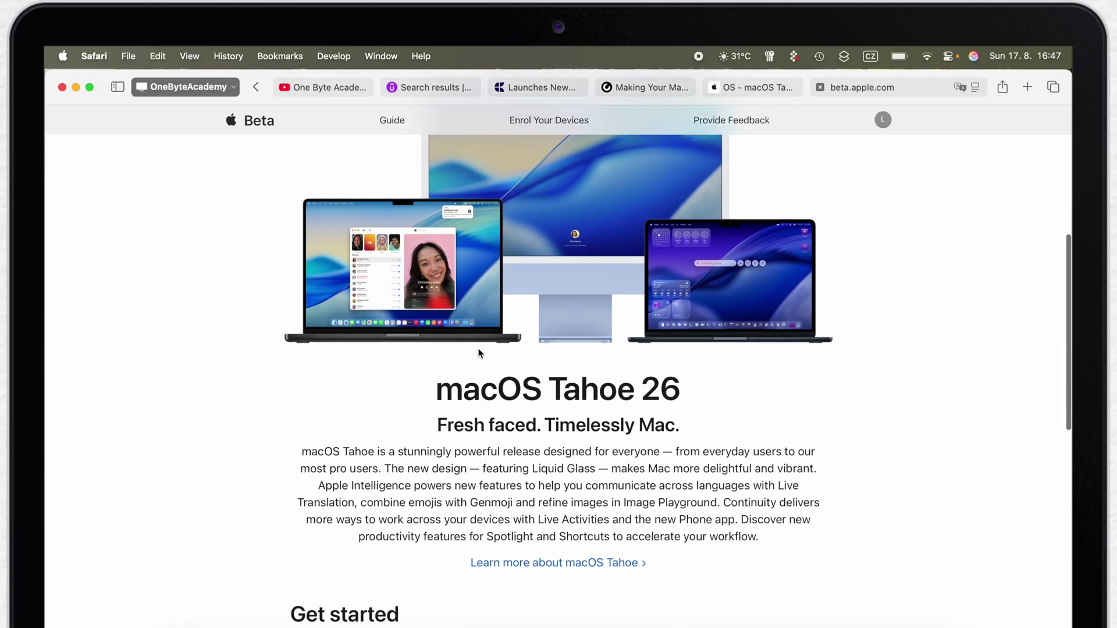
{"action": "scroll", "coordinate": [479, 350], "scroll_direction": "down", "scroll_amount": 2}
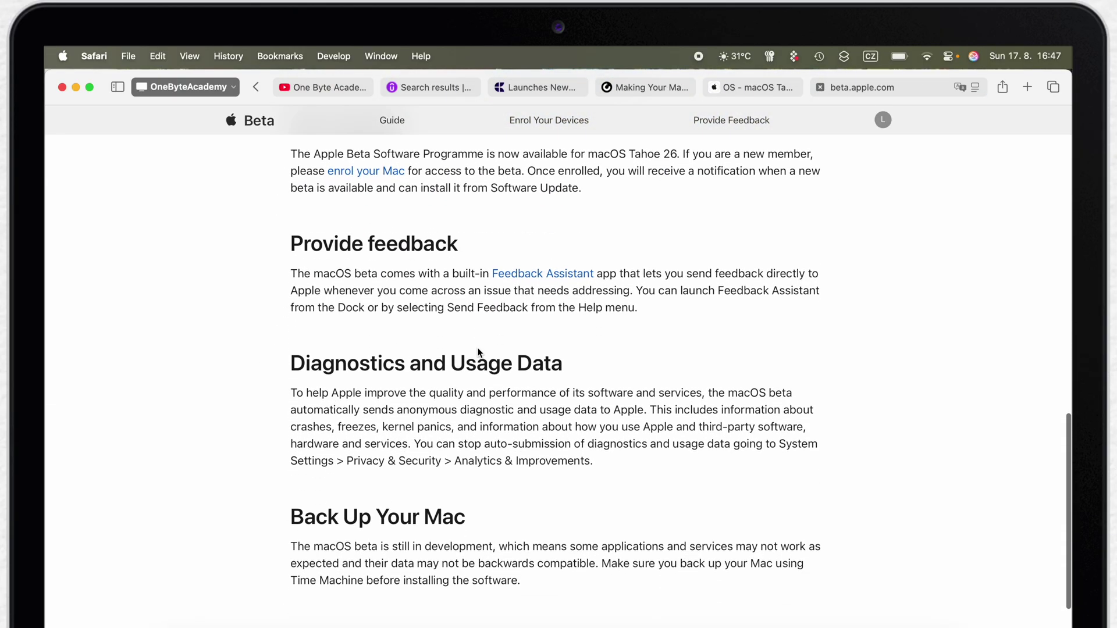
{"action": "left_click", "coordinate": [367, 175]}
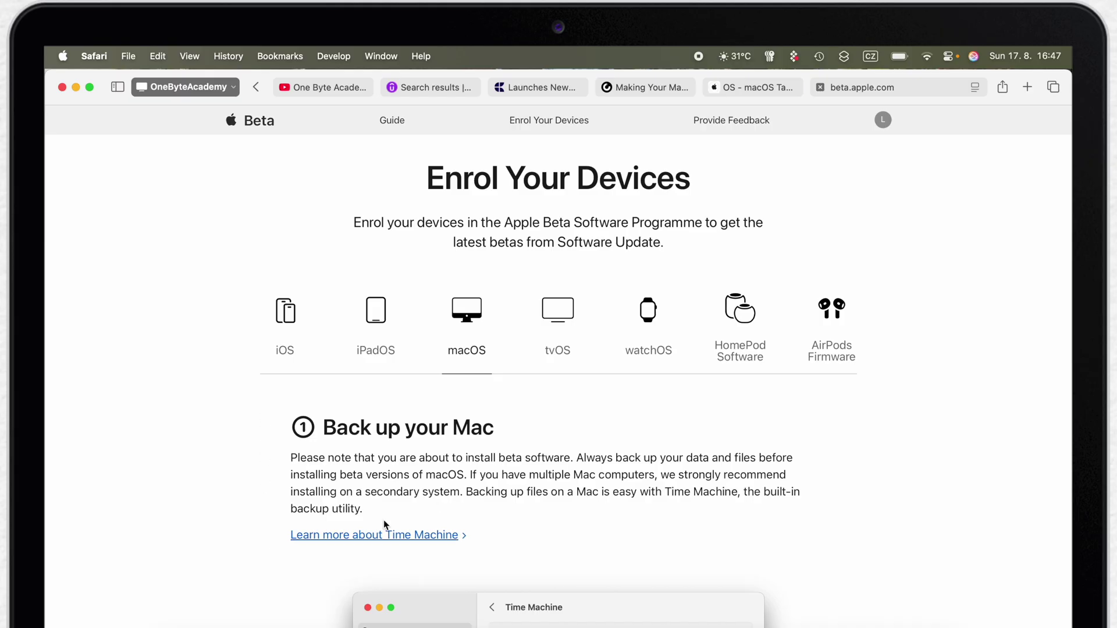
Read the macOS enrolment steps down to installing the beta, then switch to the other desktop Space
{"action": "scroll", "coordinate": [438, 500], "scroll_direction": "down", "scroll_amount": 10}
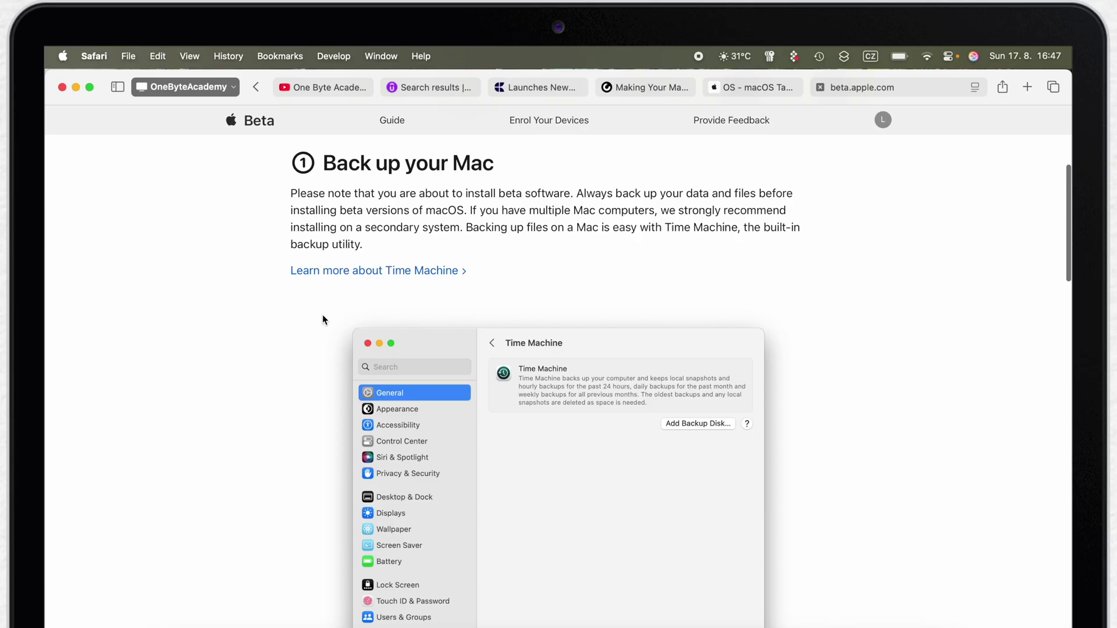
{"action": "scroll", "coordinate": [324, 319], "scroll_direction": "down", "scroll_amount": 10}
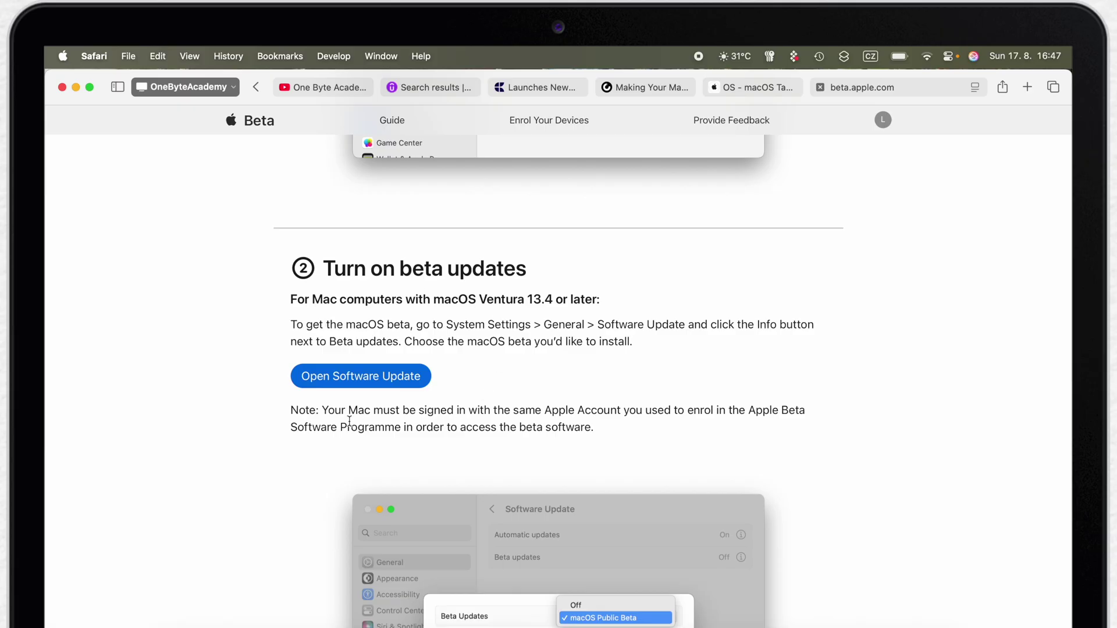
{"action": "scroll", "coordinate": [319, 256], "scroll_direction": "down", "scroll_amount": 10}
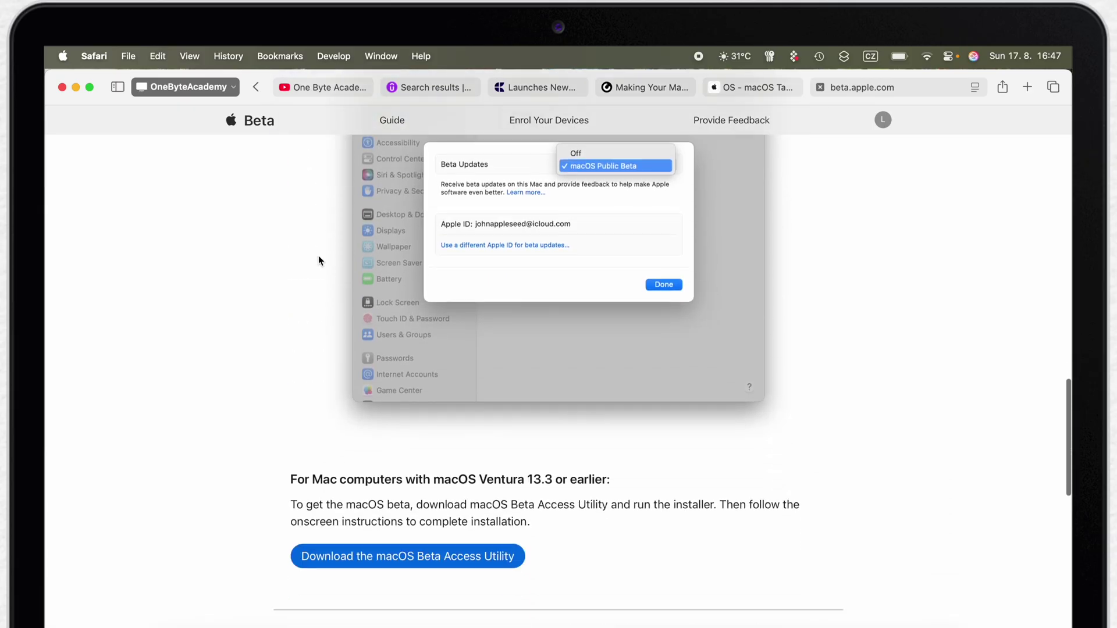
{"action": "scroll", "coordinate": [319, 260], "scroll_direction": "down", "scroll_amount": 2}
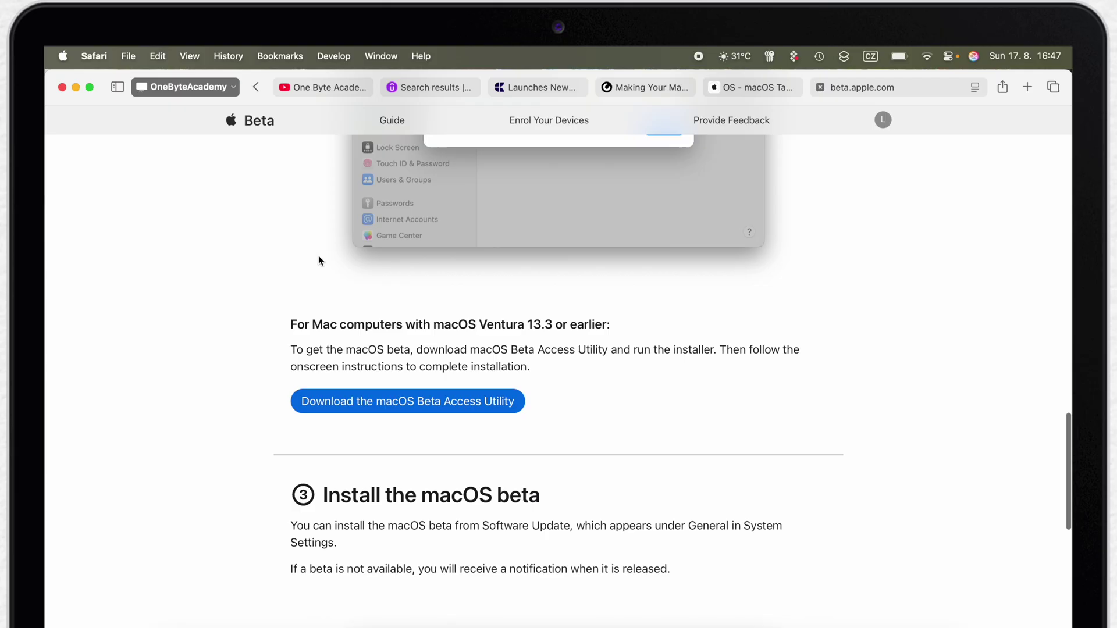
{"action": "scroll", "coordinate": [319, 260], "scroll_direction": "down", "scroll_amount": 5}
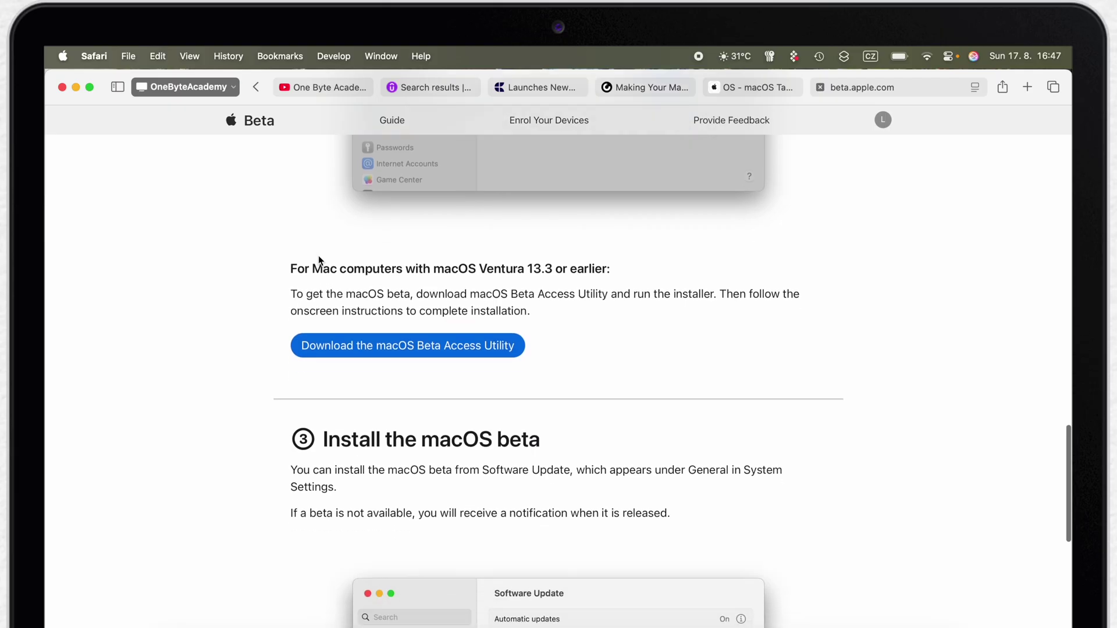
{"action": "scroll", "coordinate": [319, 260], "scroll_direction": "down", "scroll_amount": 5}
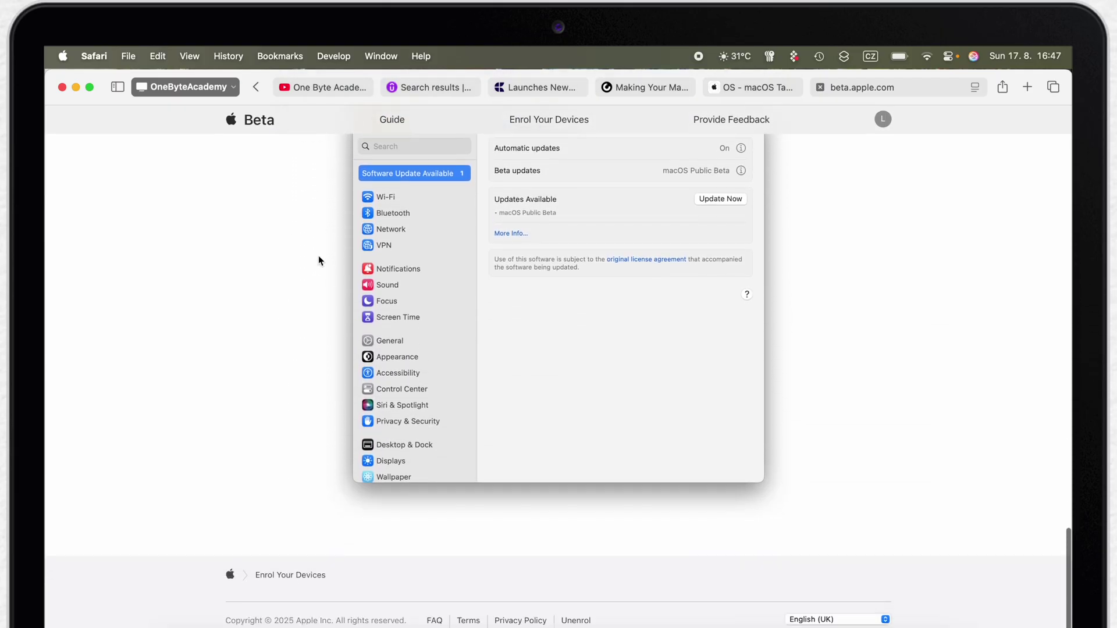
{"action": "key", "text": "ctrl+Right"}
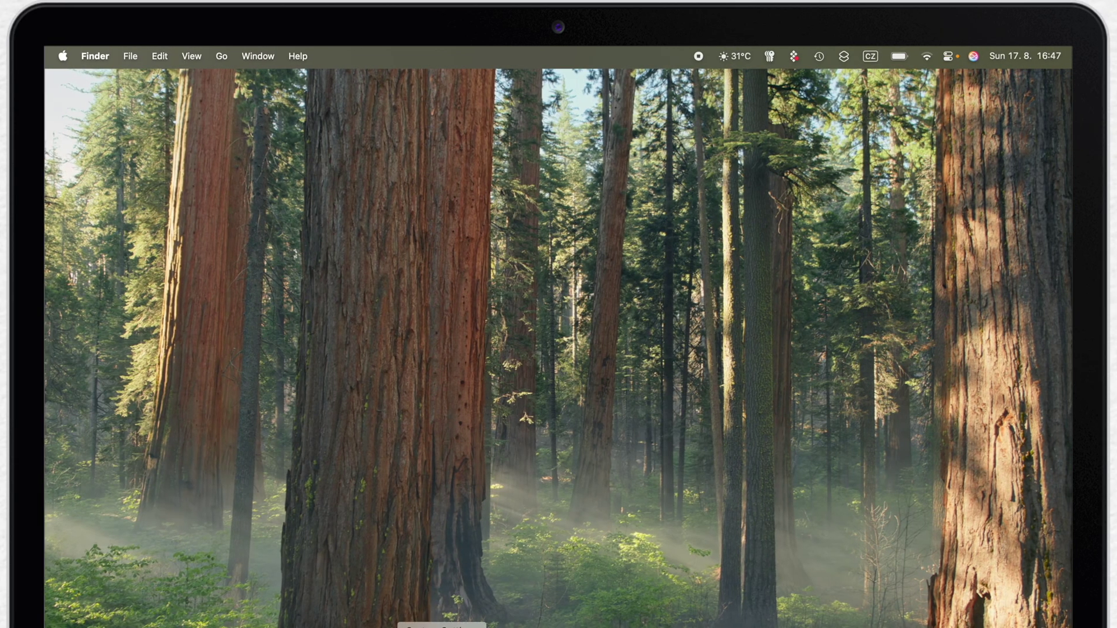
In Software Update, set Beta Updates to macOS Tahoe 26 Public Beta
{"action": "left_click", "coordinate": [442, 627]}
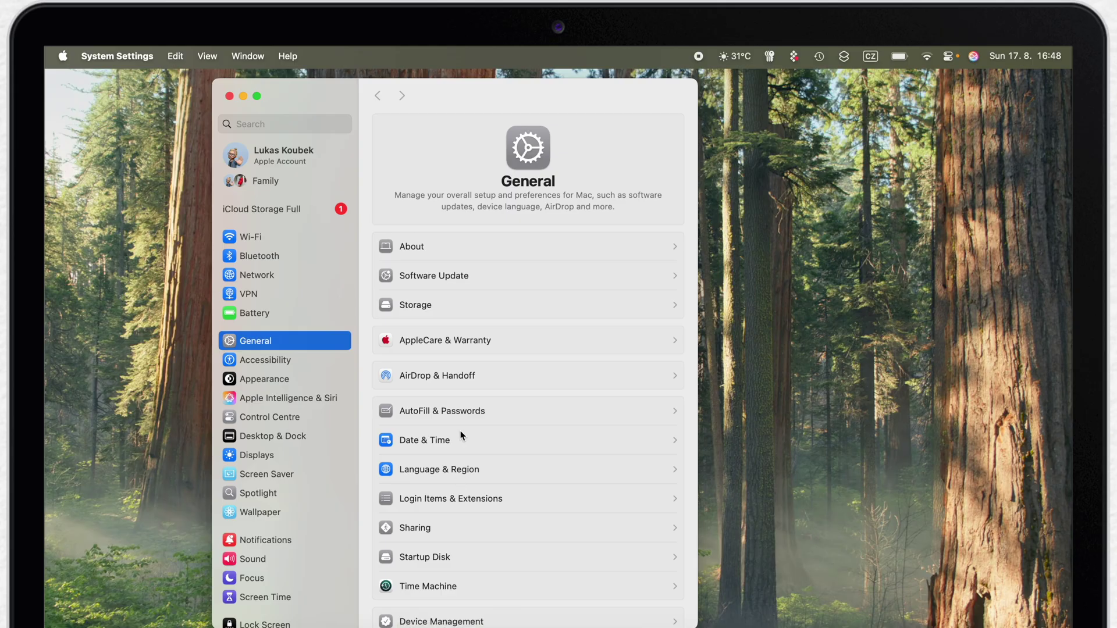
{"action": "left_click", "coordinate": [486, 275]}
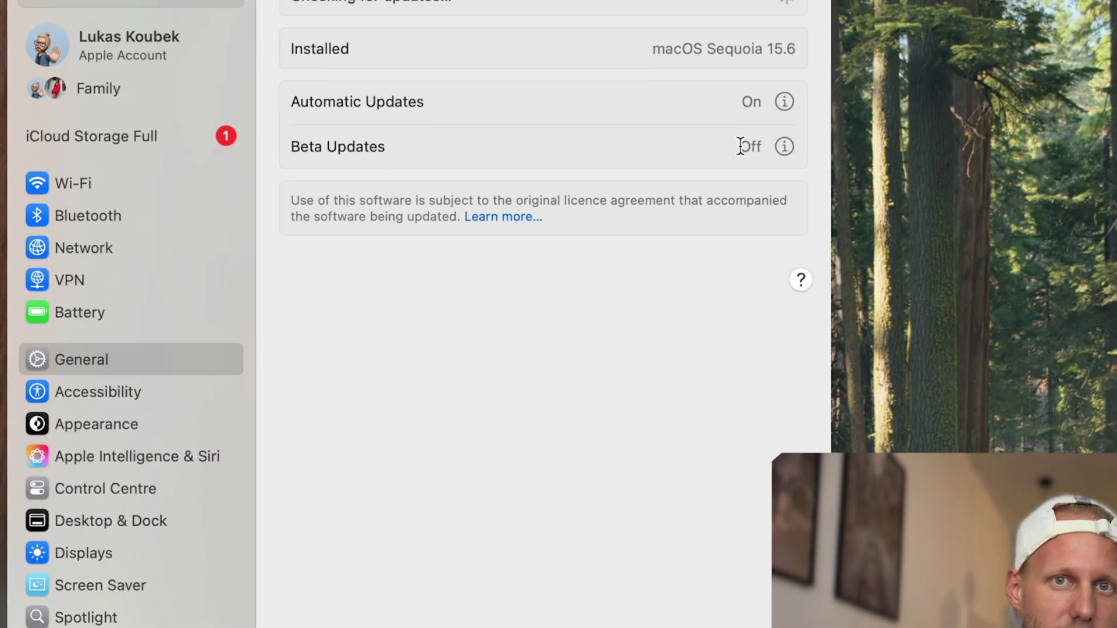
{"action": "left_click", "coordinate": [785, 144]}
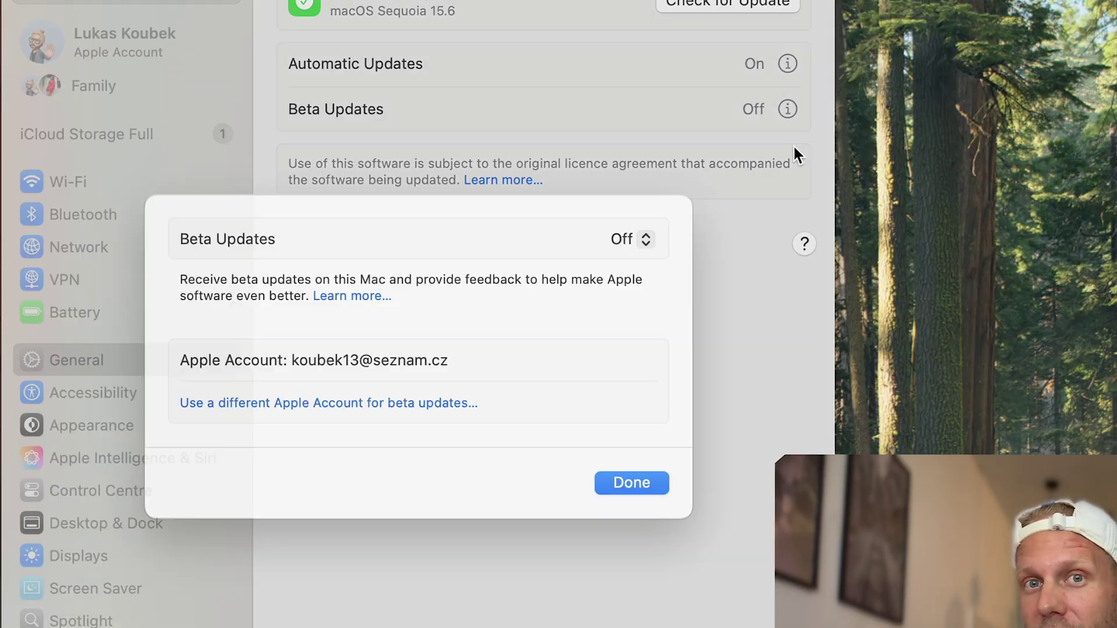
{"action": "left_click", "coordinate": [645, 263]}
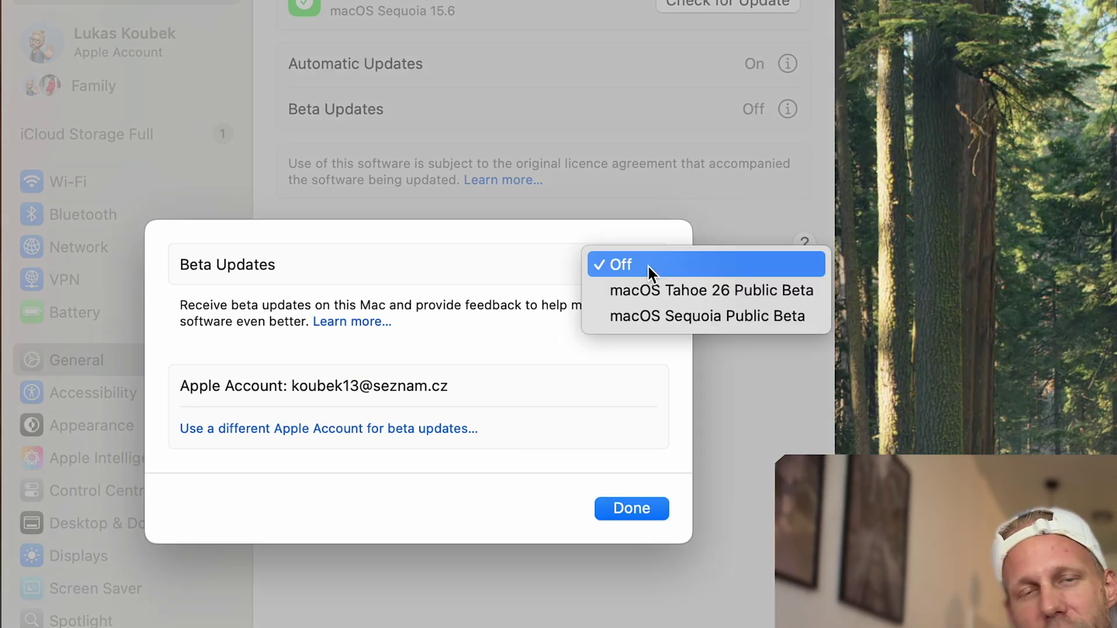
{"action": "left_click", "coordinate": [669, 289]}
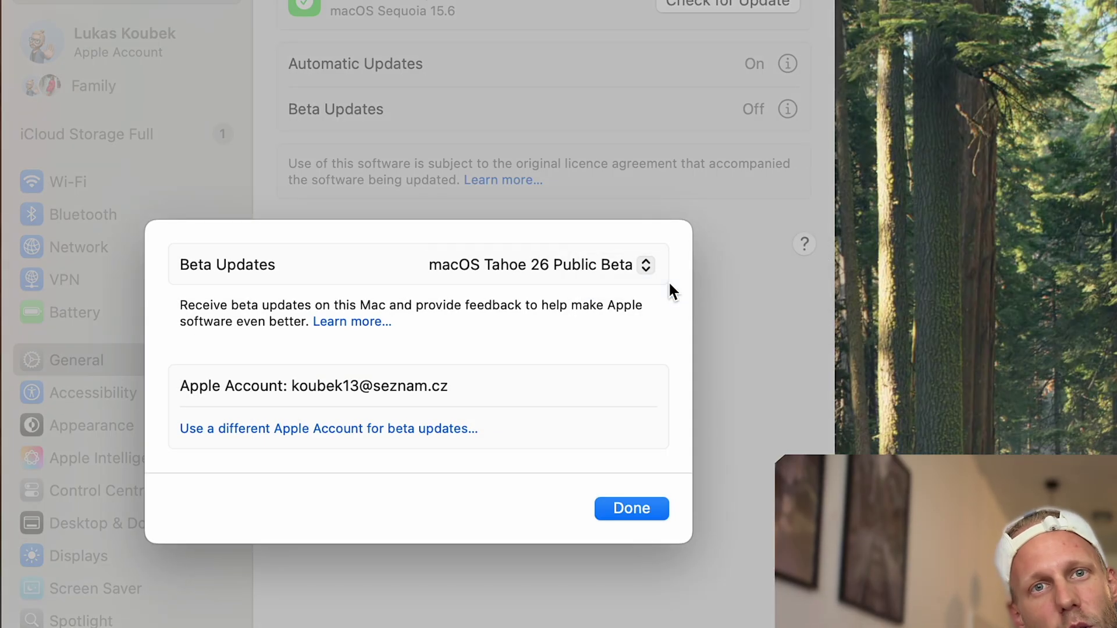
{"action": "left_click", "coordinate": [630, 510]}
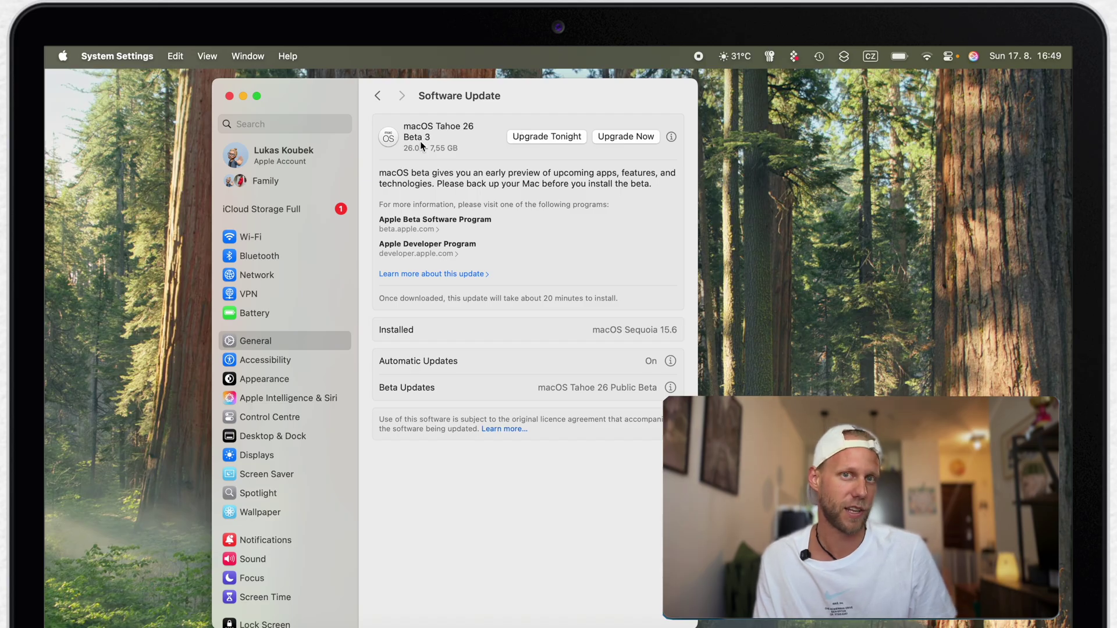
Upgrade to macOS Tahoe 26 Beta 3, agreeing to the licence and authorising with the account password
{"action": "left_click", "coordinate": [633, 138]}
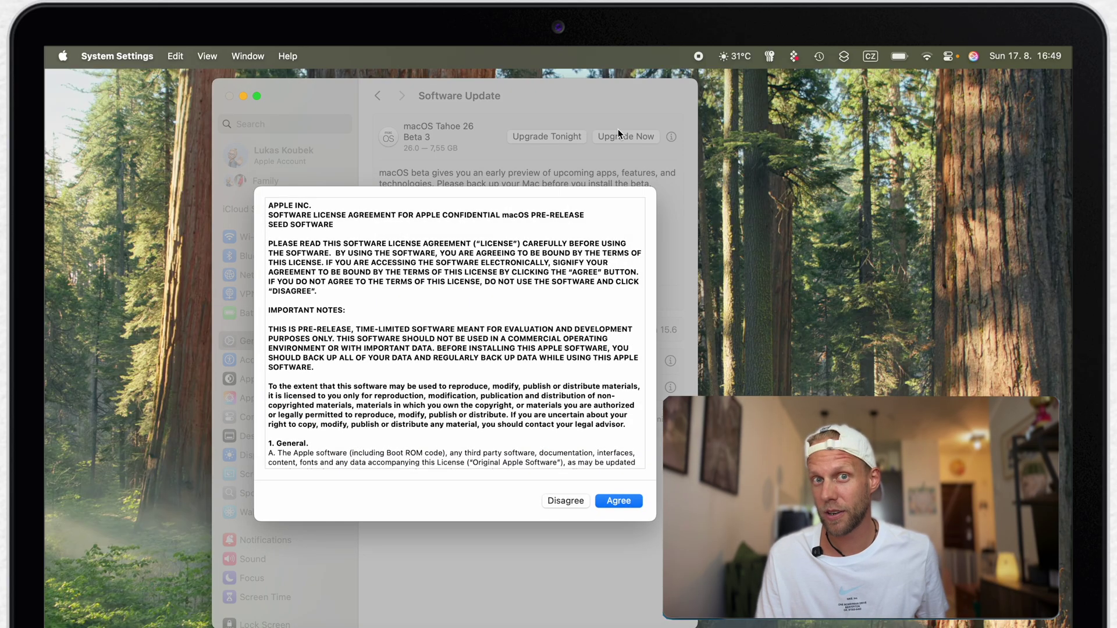
{"action": "left_click", "coordinate": [620, 501]}
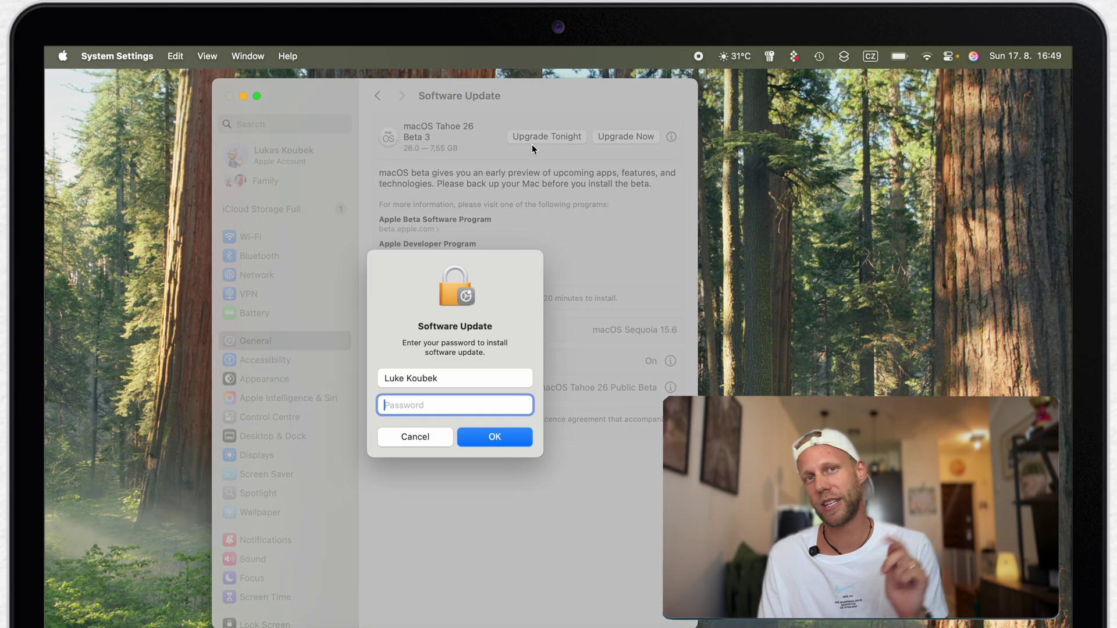
{"action": "type", "text": "••••••"}
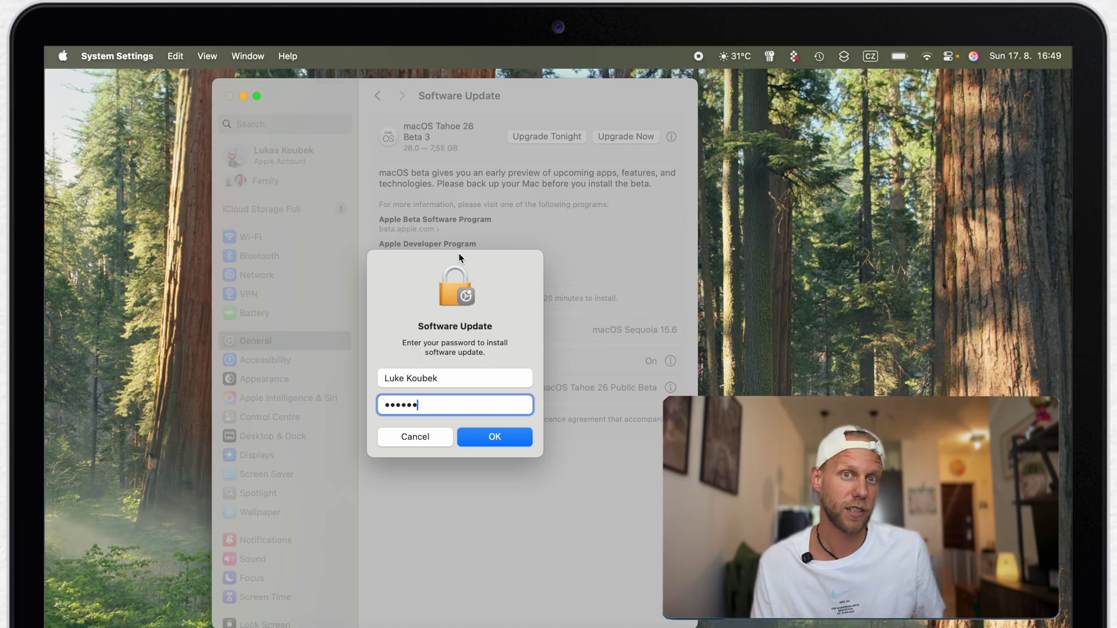
{"action": "left_click", "coordinate": [487, 439]}
{"action": "left_click_drag", "start_coordinate": [531, 110], "coordinate": [392, 91]}
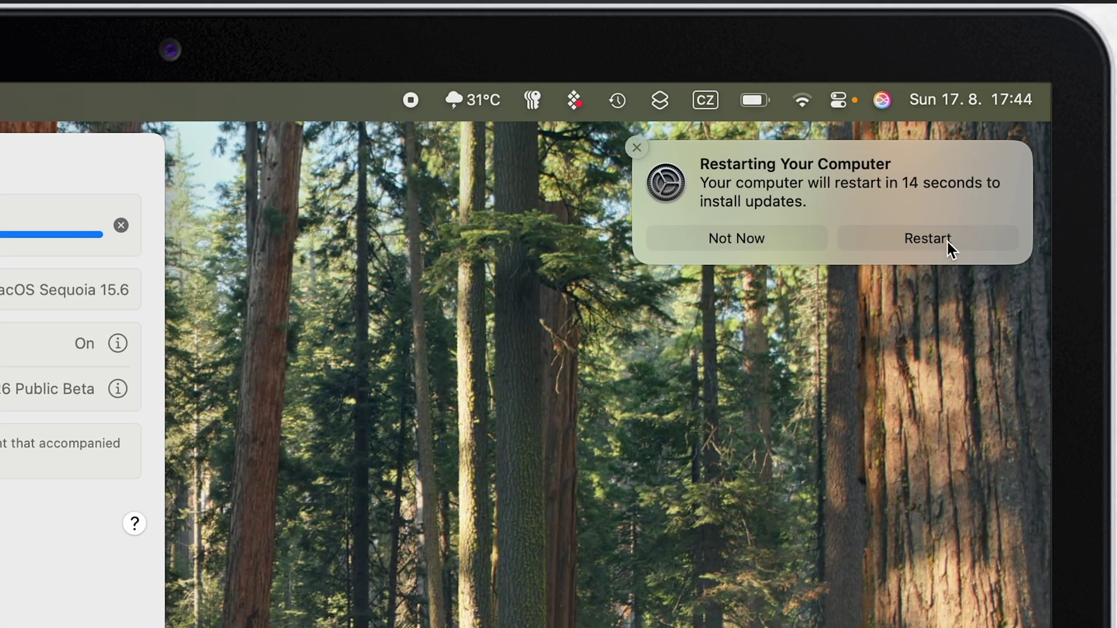
Restart to install the update, then log back in with the account password
{"action": "left_click", "coordinate": [945, 240]}
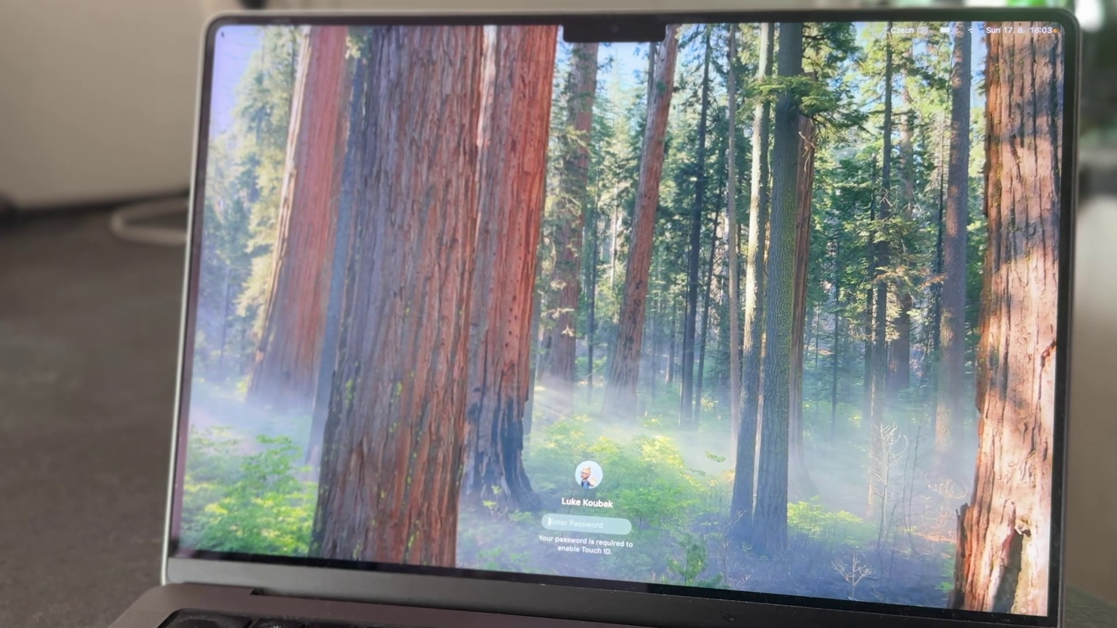
{"action": "type", "text": "******"}
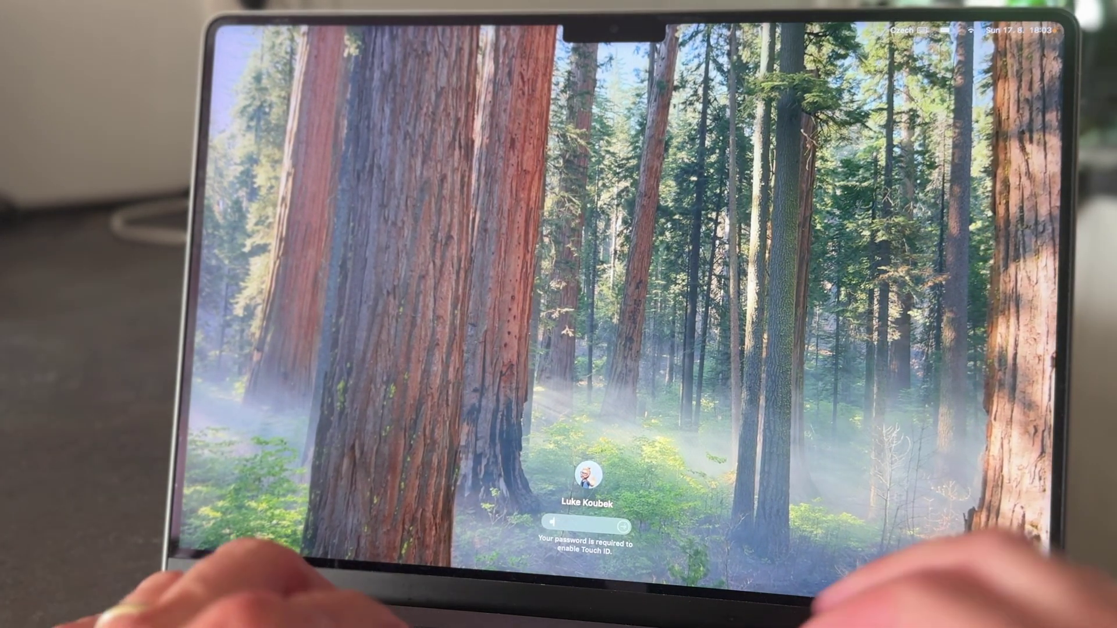
{"action": "key", "text": "Return"}
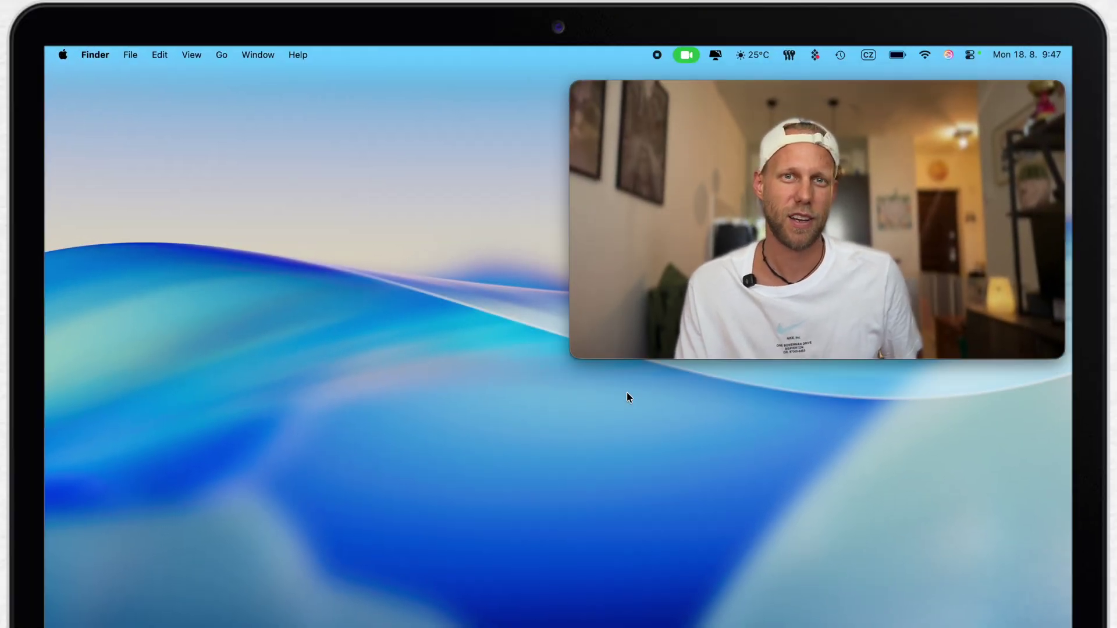
Reopen Software Update to confirm macOS Tahoe Beta 26.0 is installed, then close System Settings
{"action": "key", "text": "super+space"}
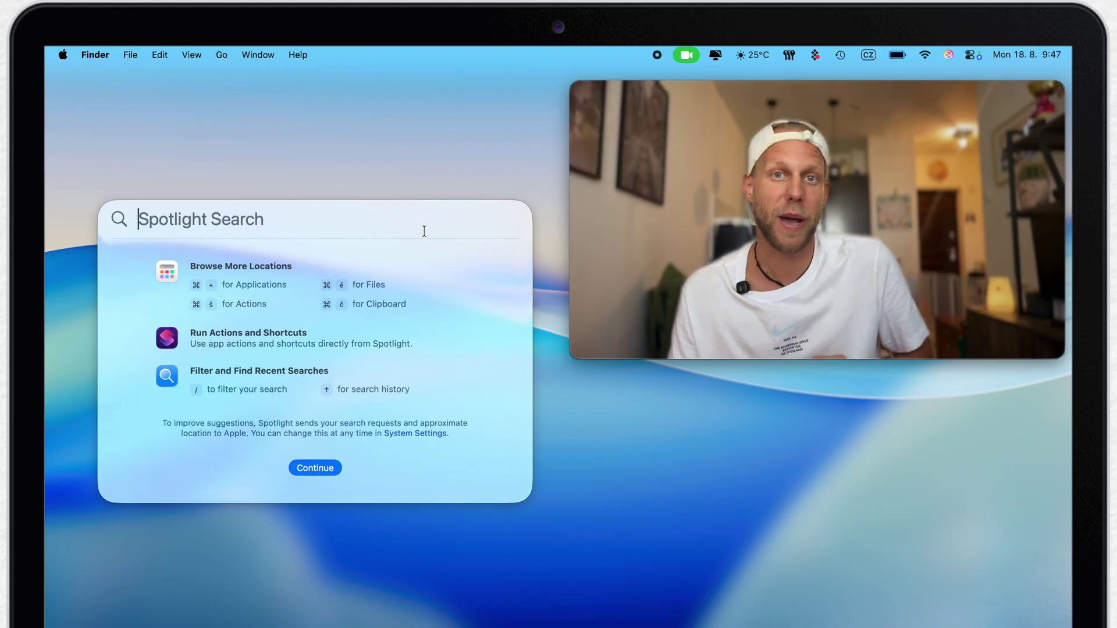
{"action": "left_click", "coordinate": [651, 478]}
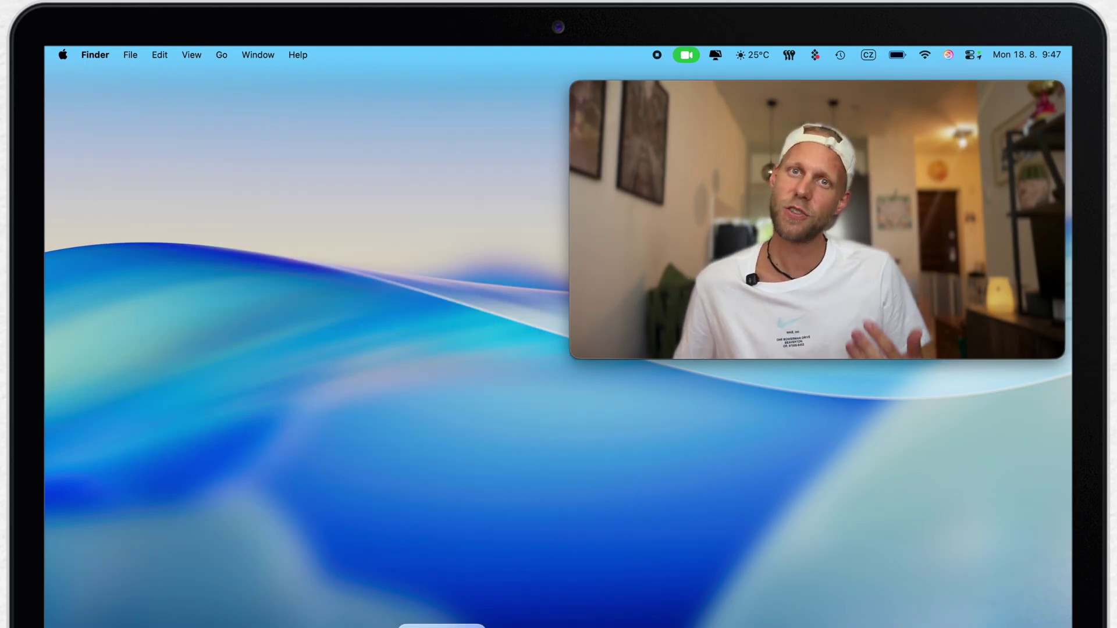
{"action": "left_click", "coordinate": [442, 625]}
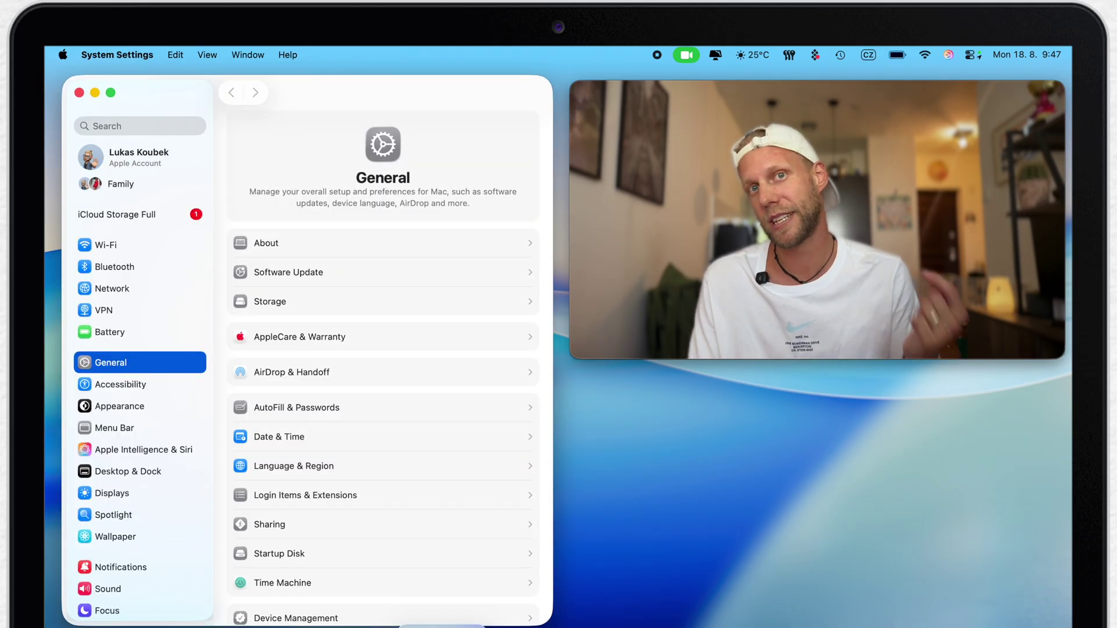
{"action": "left_click", "coordinate": [274, 274]}
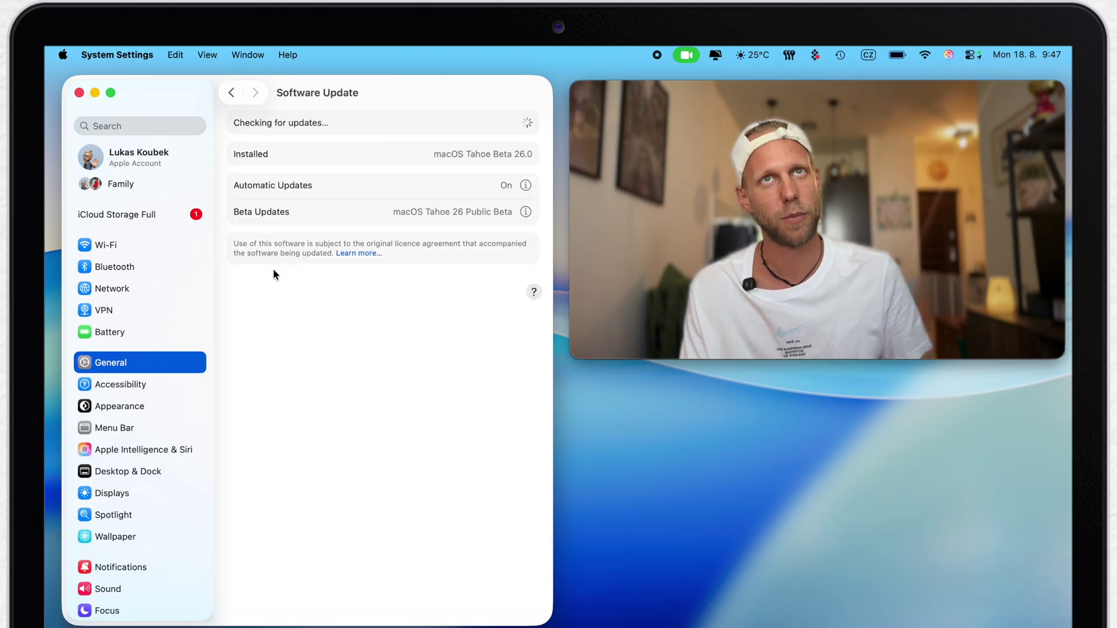
{"action": "left_click", "coordinate": [78, 92]}
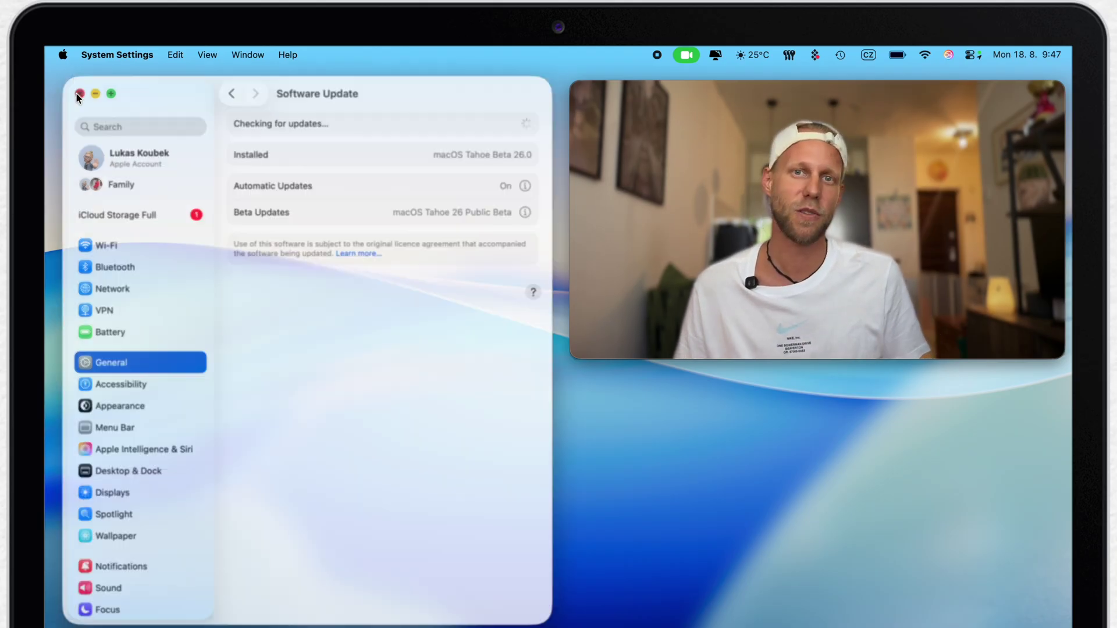
{"action": "mouse_move", "coordinate": [232, 627]}
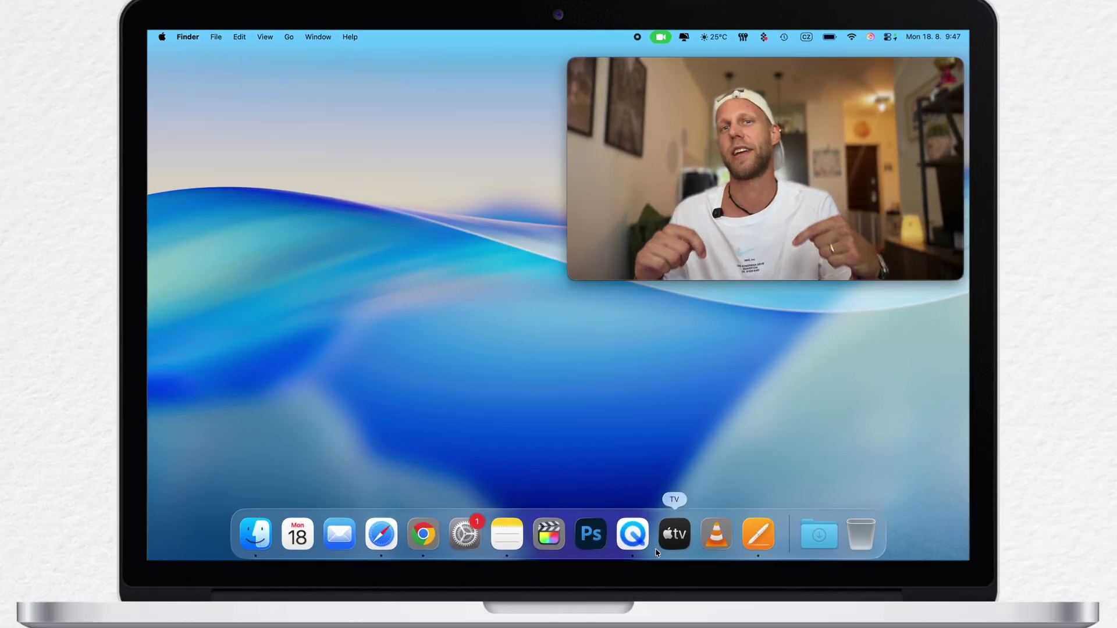